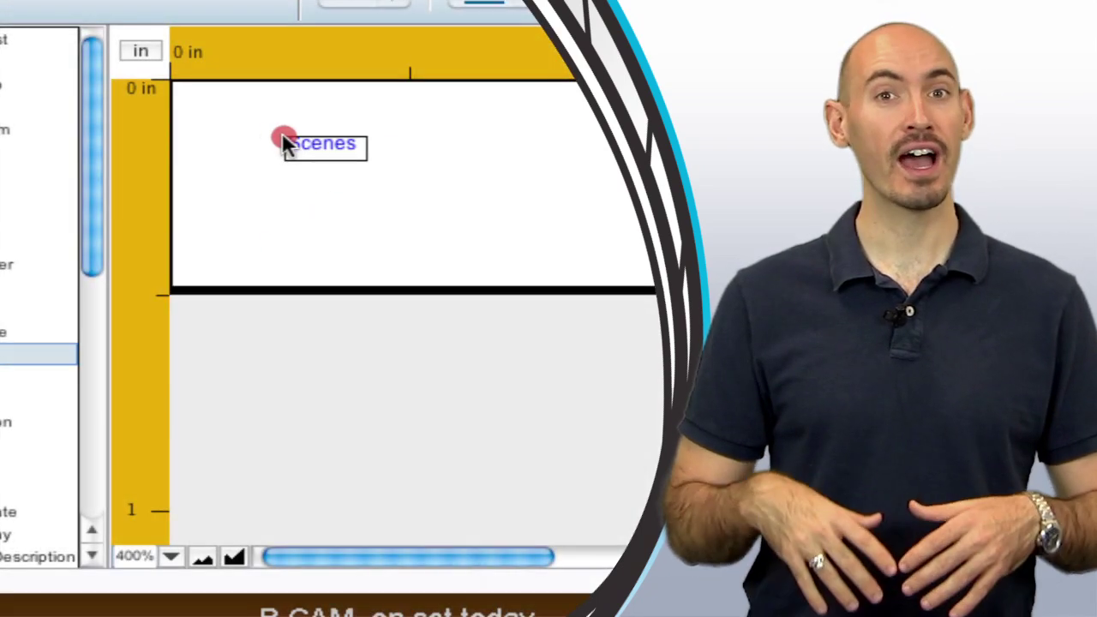
Move the Scenes field toward the upper-left corner of the strip layout and extend its corner to the layout's edge
left_click_drag(282, 132, 194, 127)
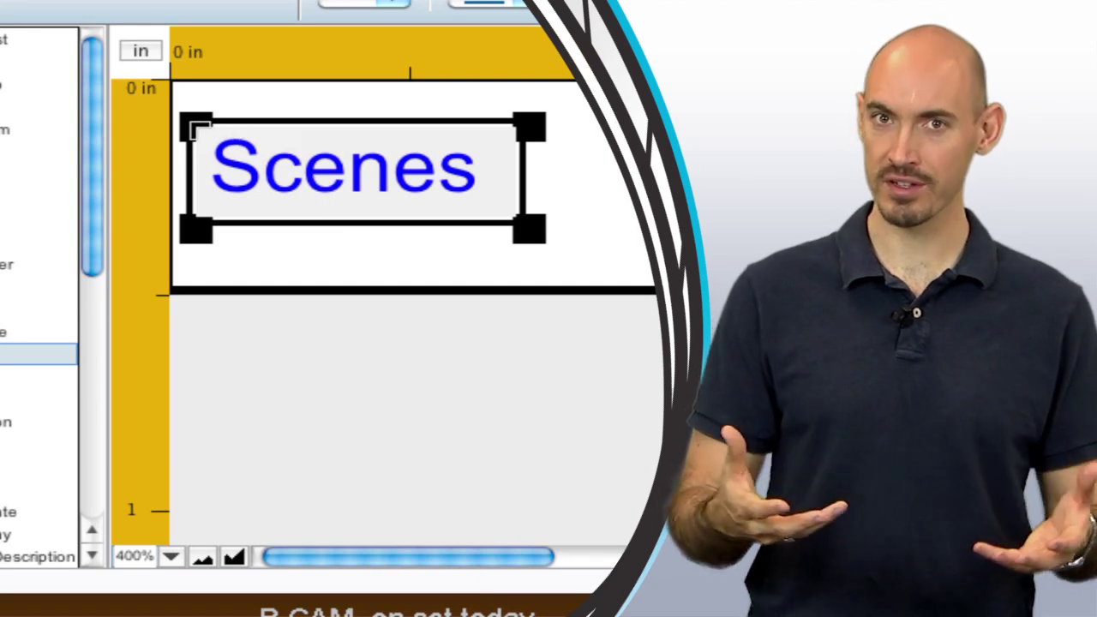
left_click_drag(192, 119, 177, 88)
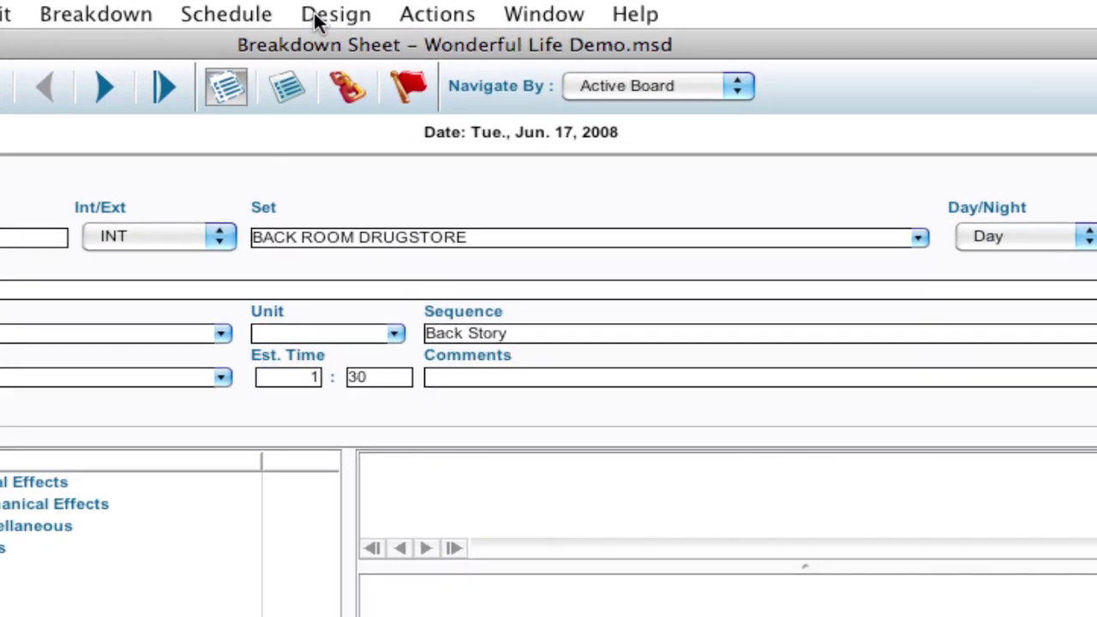
Open the Shooting Schedule #2 report layout for editing from the report layouts
left_click(372, 11)
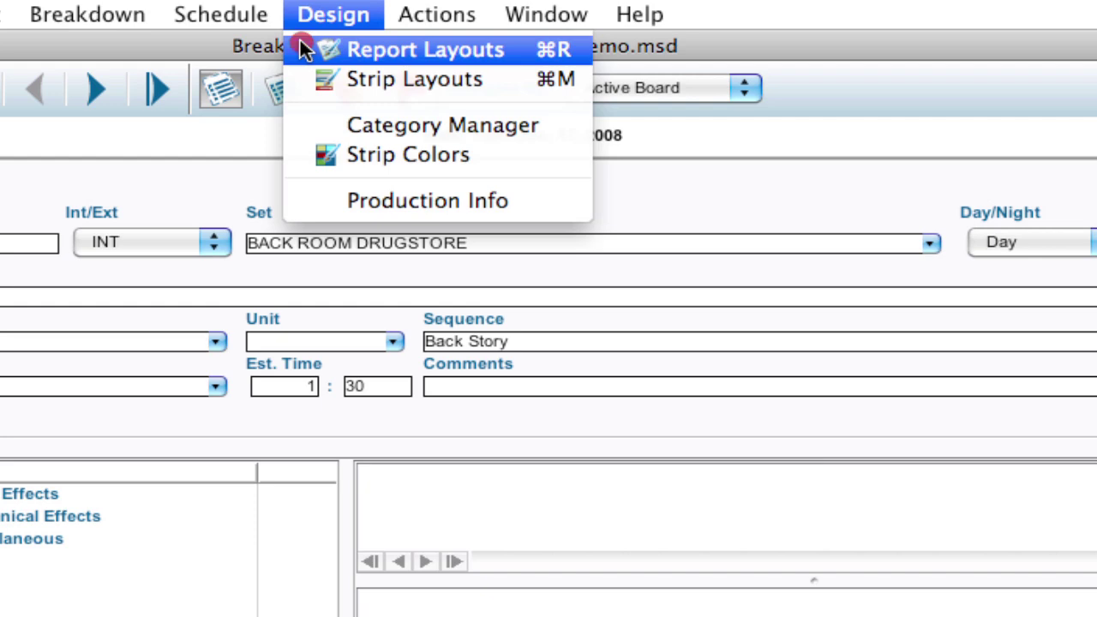
left_click(304, 50)
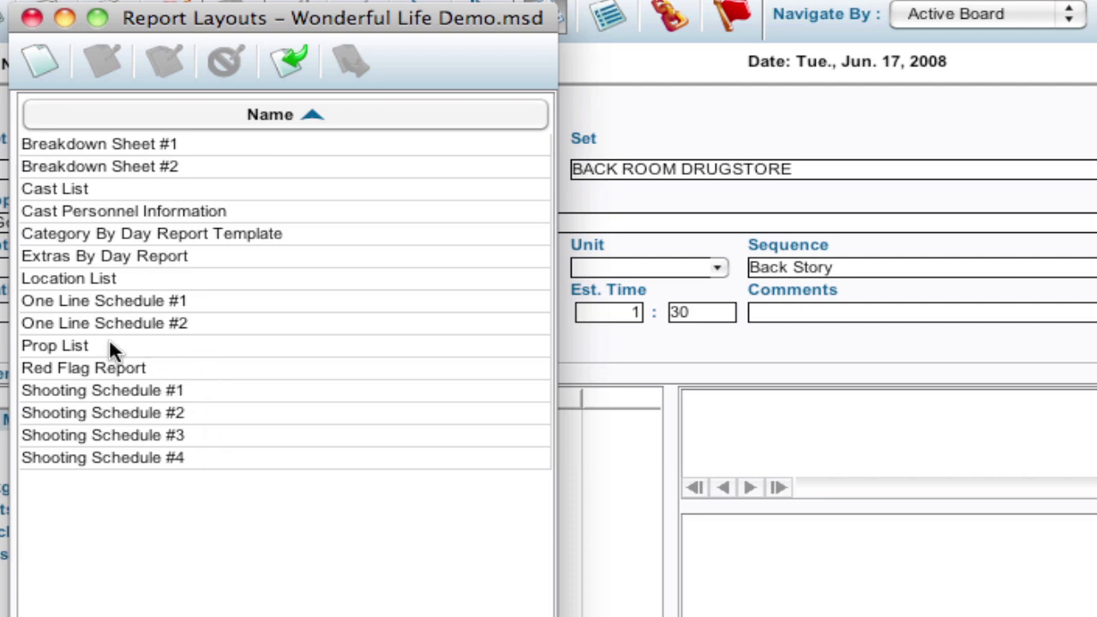
left_click(73, 411)
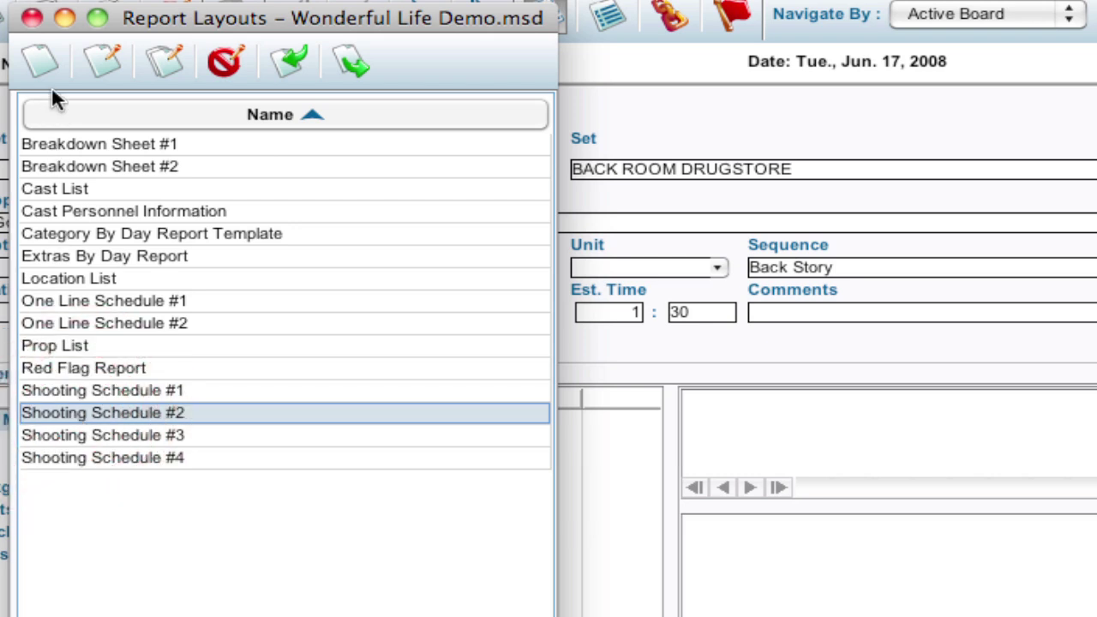
left_click(103, 70)
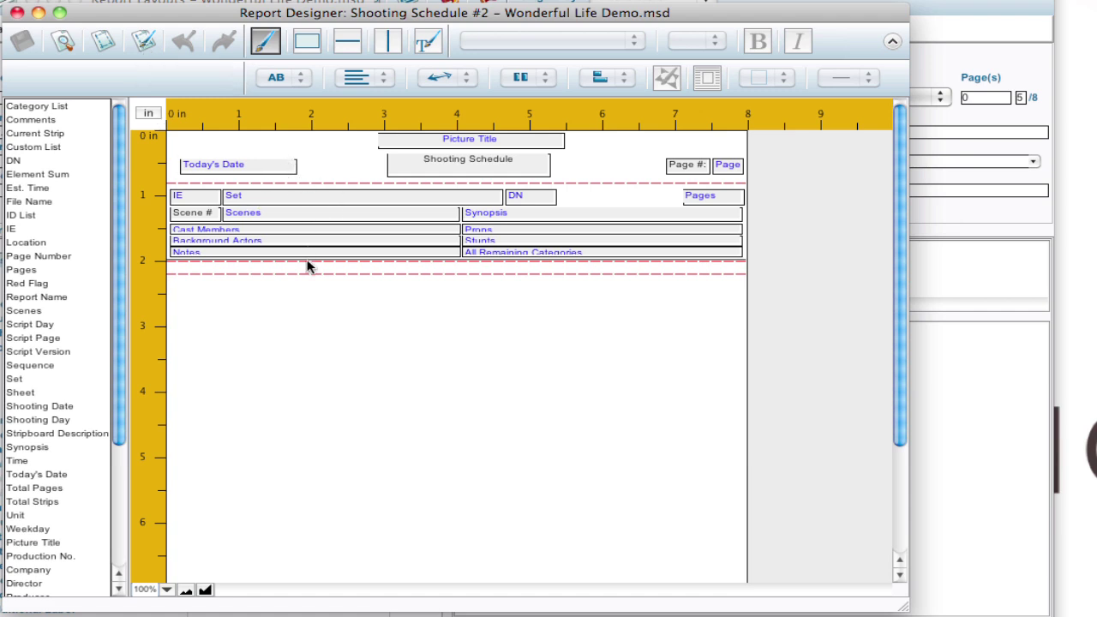
Review the header, body and footer sections of the layout, and preview the resulting shooting schedule
scroll(454, 320, "down", 5)
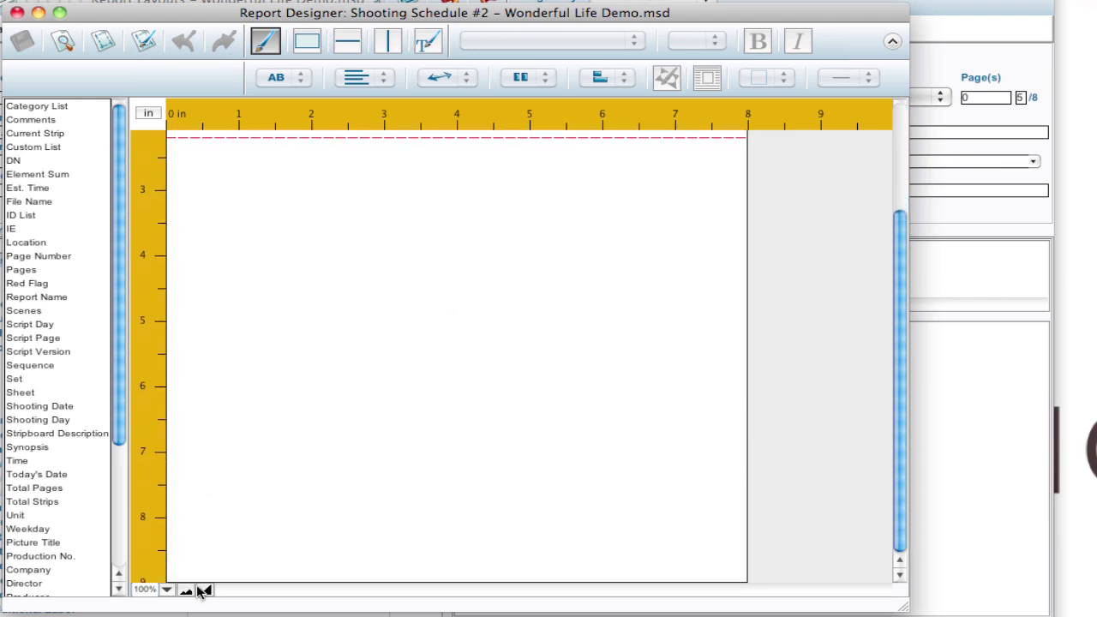
scroll(649, 363, "up", 5)
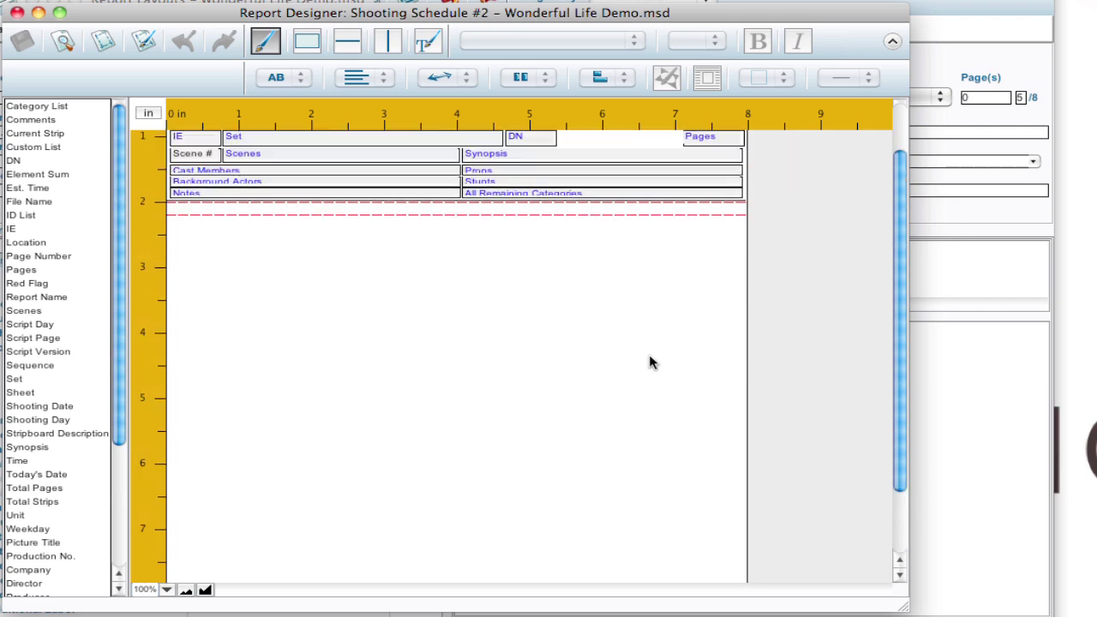
scroll(649, 362, "up", 1)
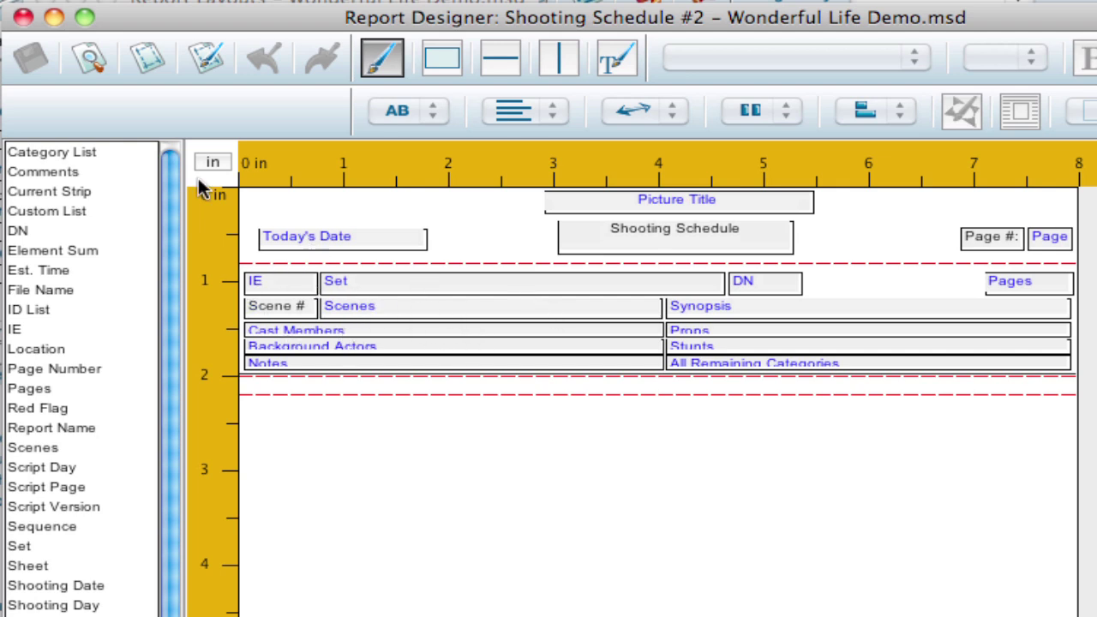
left_click(93, 60)
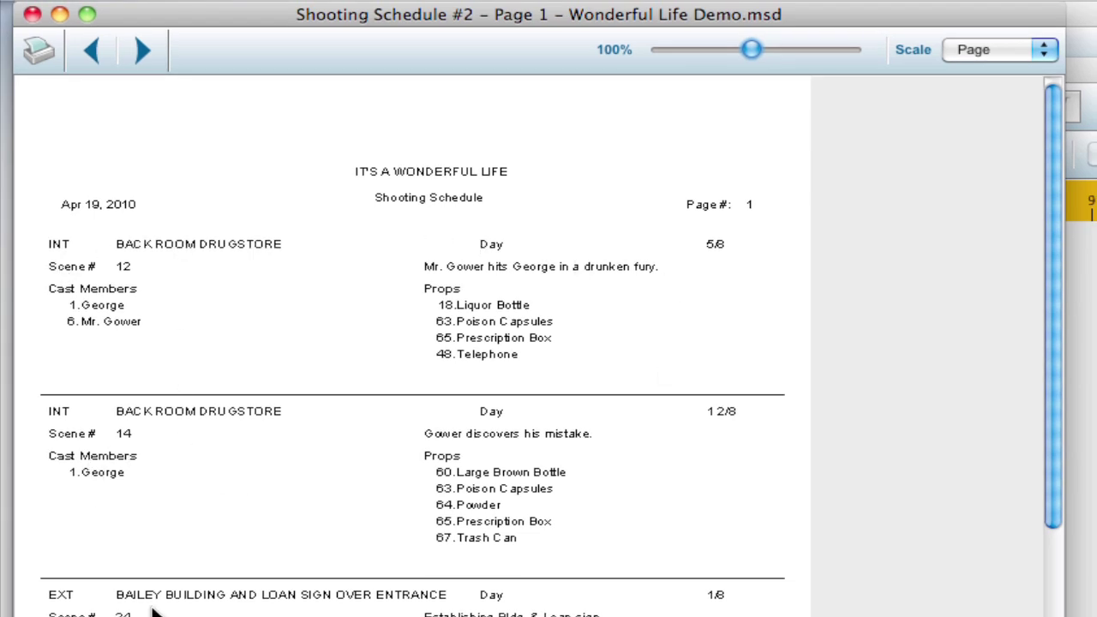
left_click(31, 15)
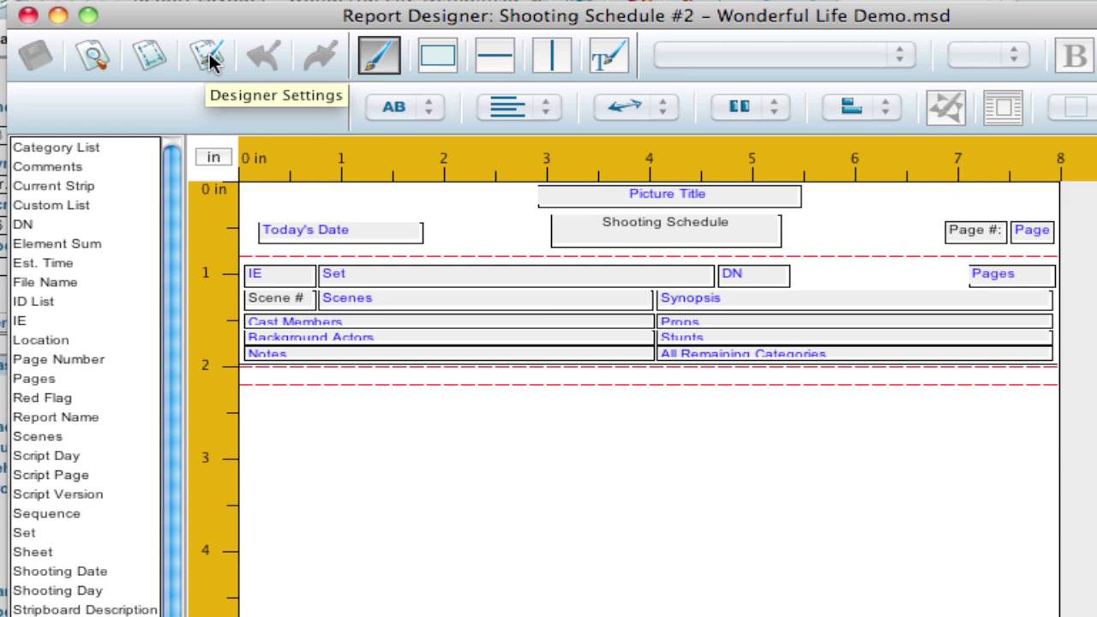
Try reporting by the Props category in the report layout settings, and return the report type to Sheet
left_click(209, 53)
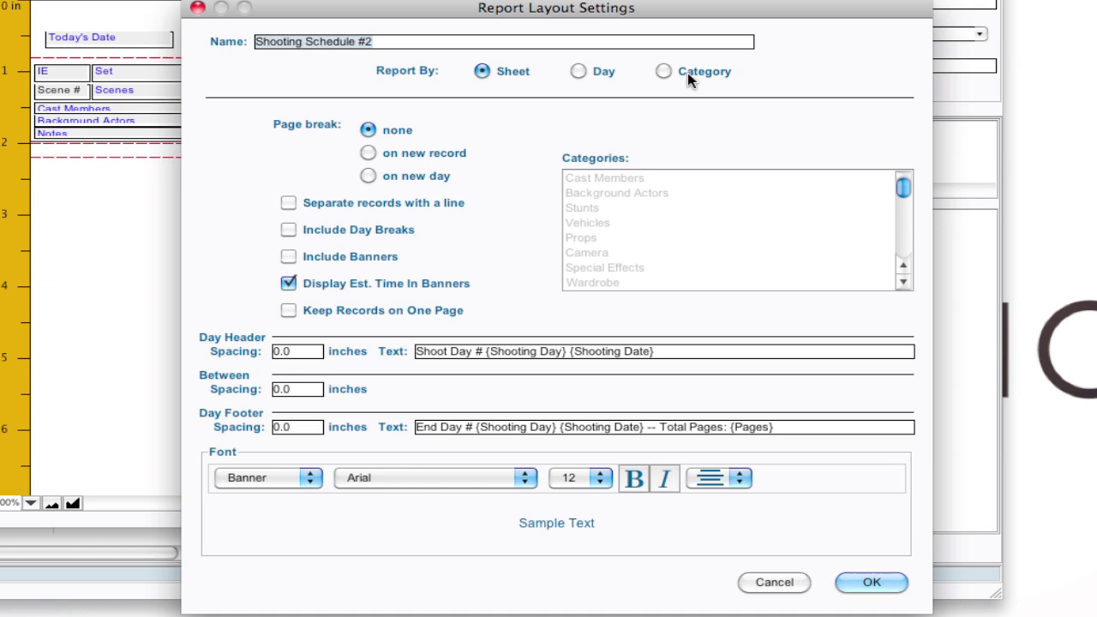
left_click(688, 73)
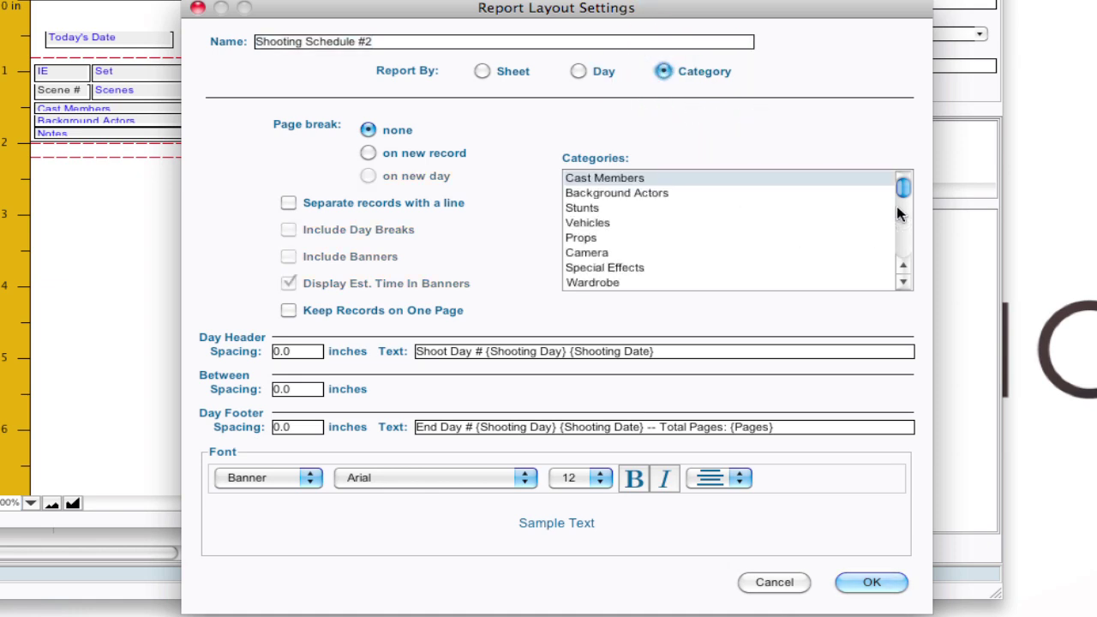
left_click(577, 239)
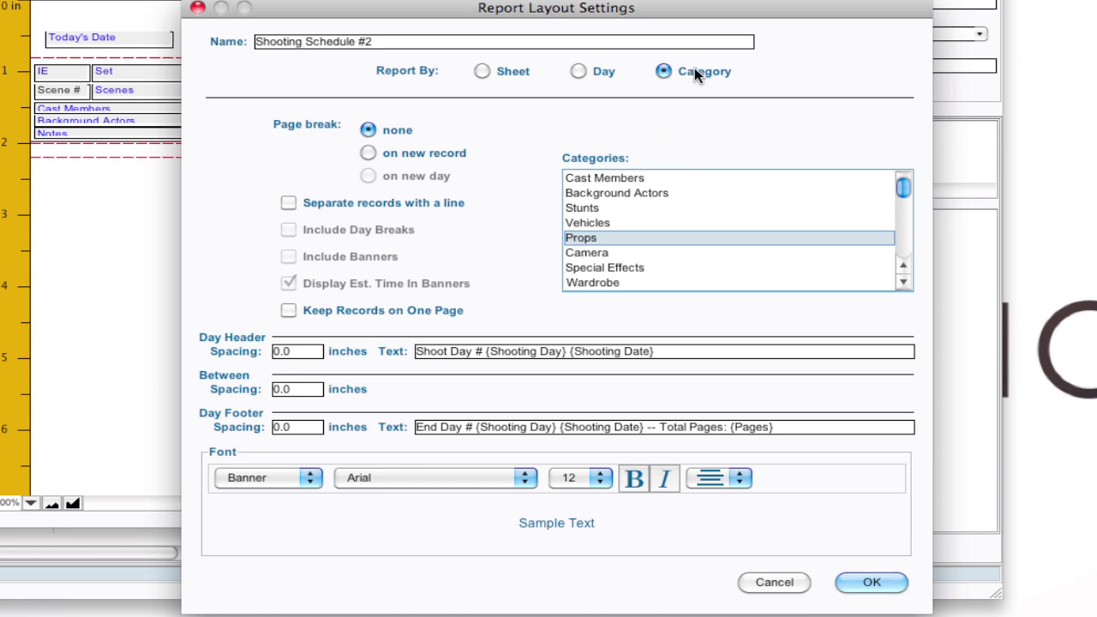
left_click(486, 74)
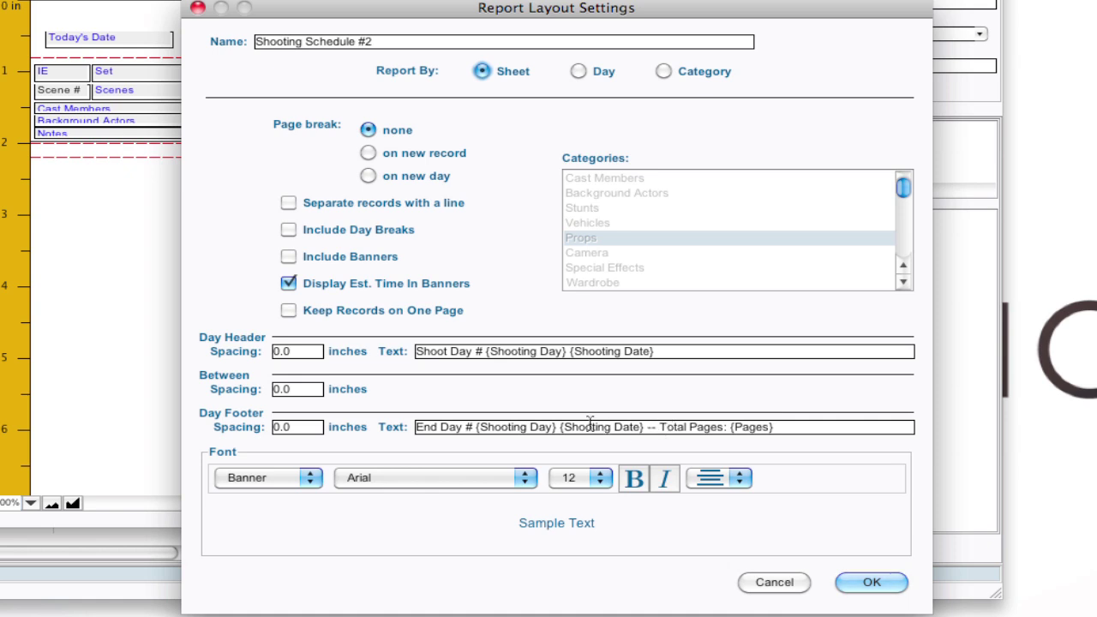
Check which text elements can have their font set in the layout settings, and accept the settings
left_click(314, 479)
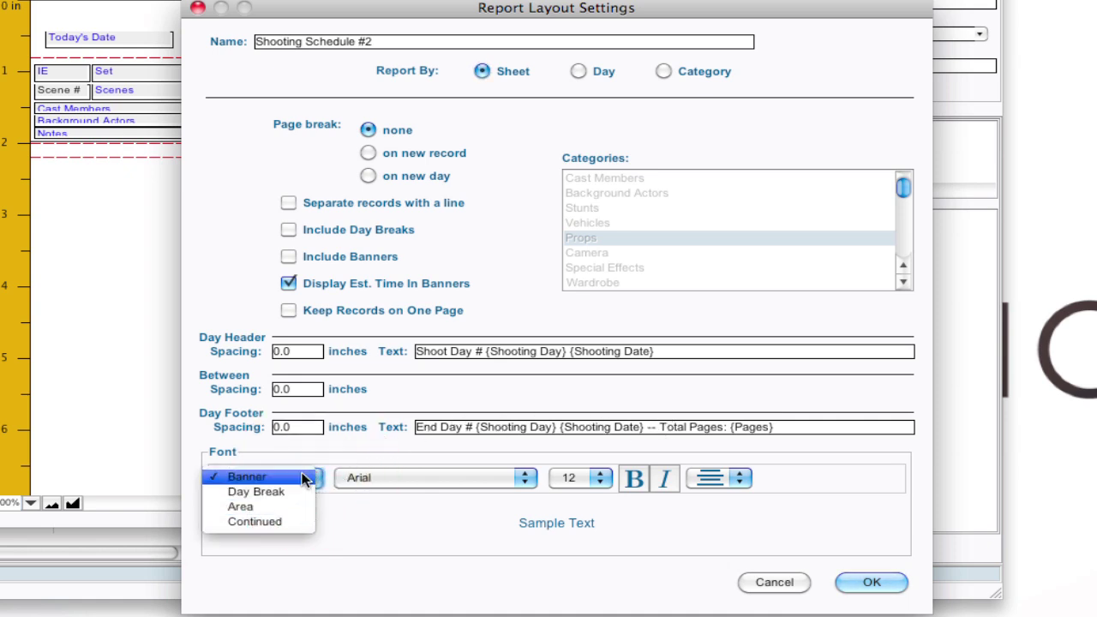
left_click(387, 504)
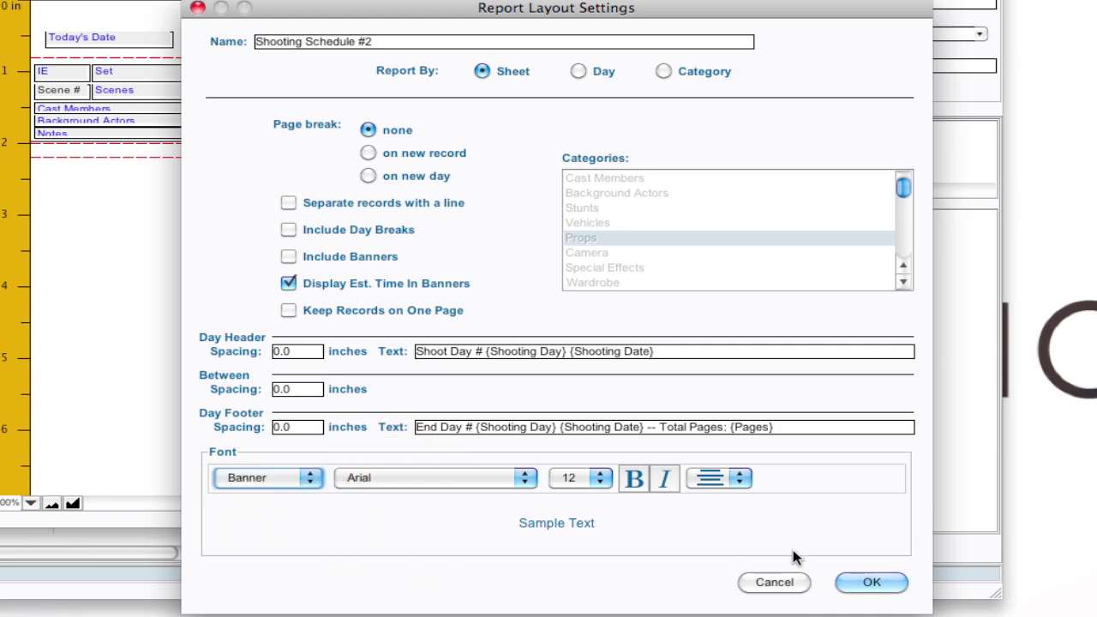
left_click(872, 583)
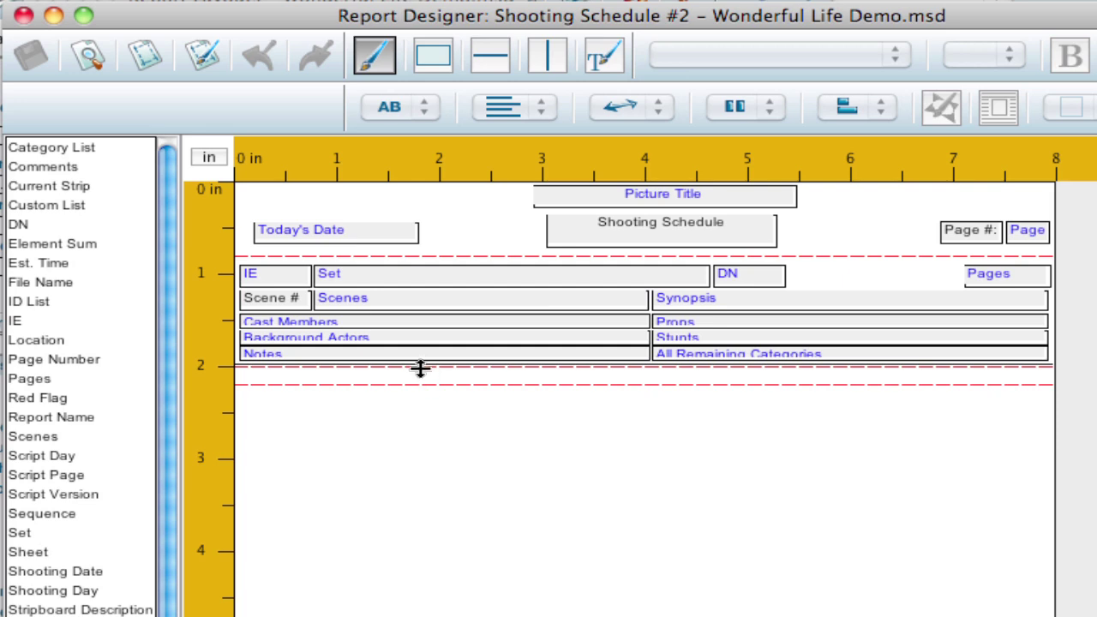
Lower the body section's boundary to about 2.4 inches and extend the footer section to about 3 inches
left_click_drag(421, 368, 387, 391)
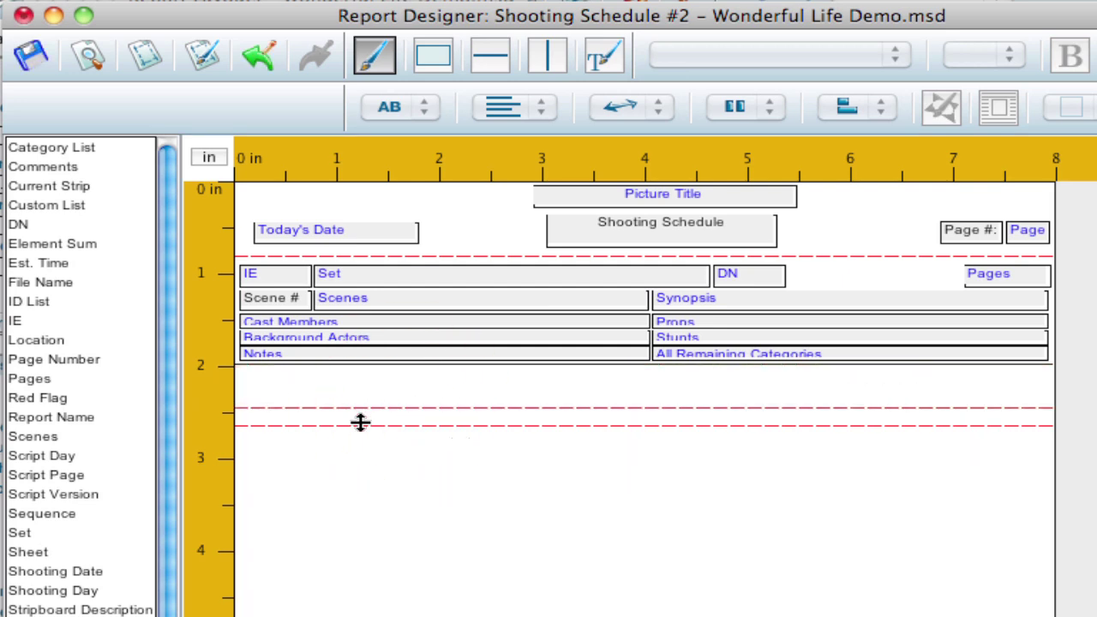
left_click_drag(360, 427, 358, 457)
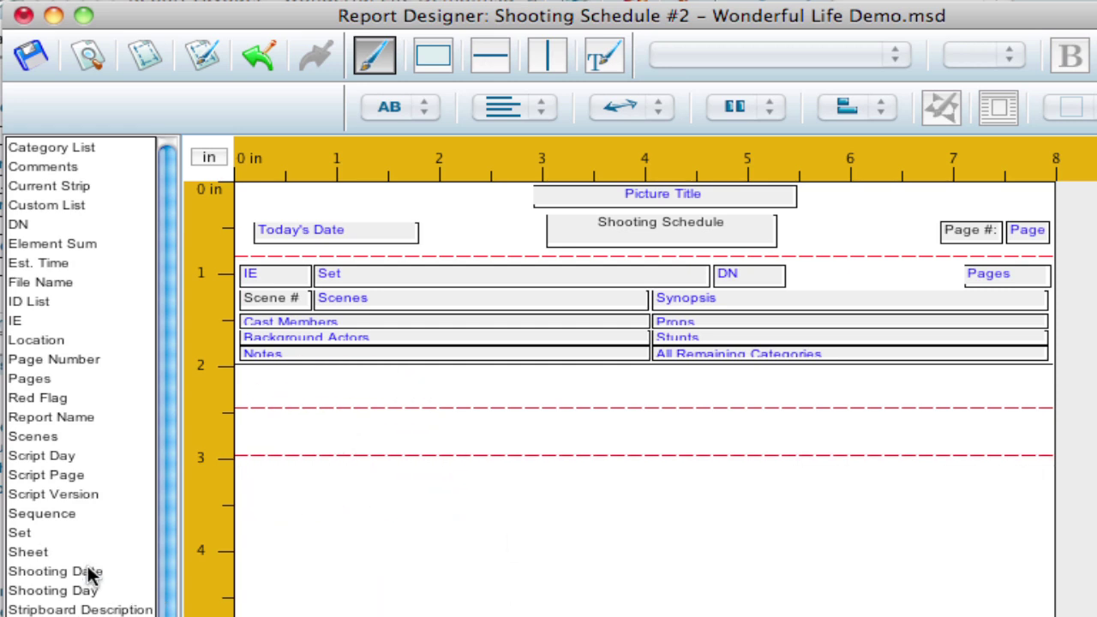
Add a File Name field to the footer, widen it up to the page's right edge and right-align its text
left_click_drag(60, 571, 453, 547)
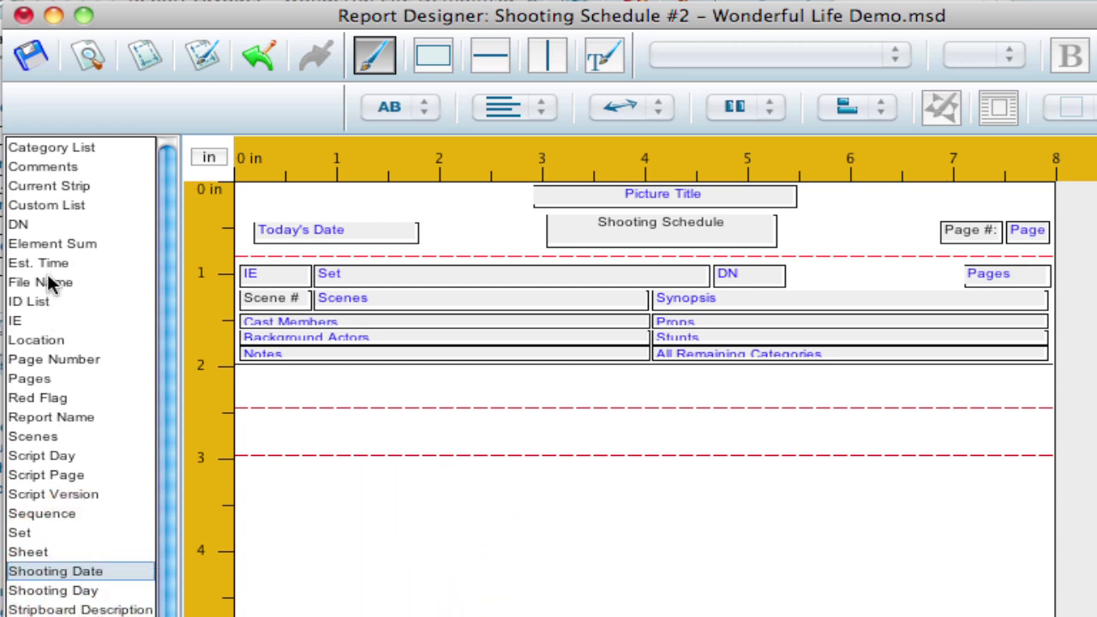
left_click(49, 283)
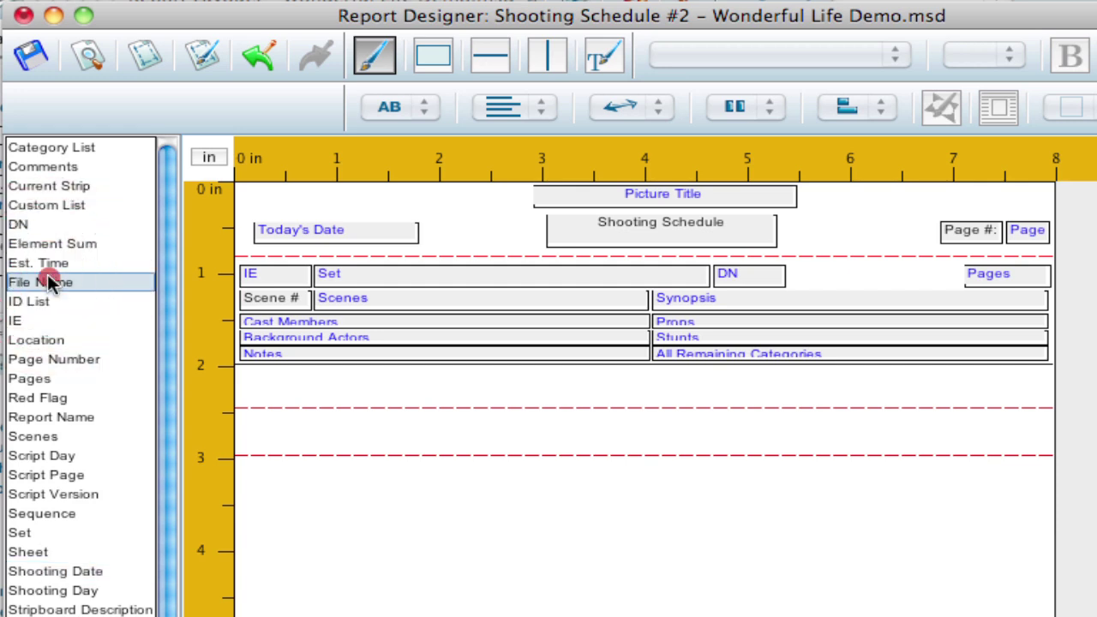
left_click_drag(49, 283, 782, 415)
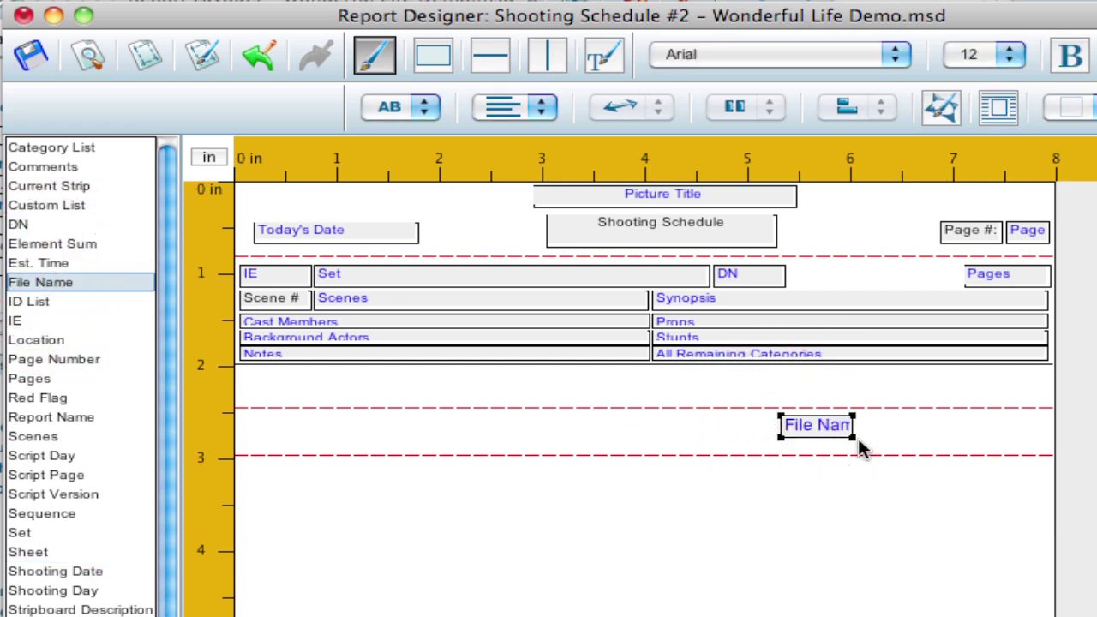
left_click_drag(854, 437, 1004, 434)
left_click(532, 104)
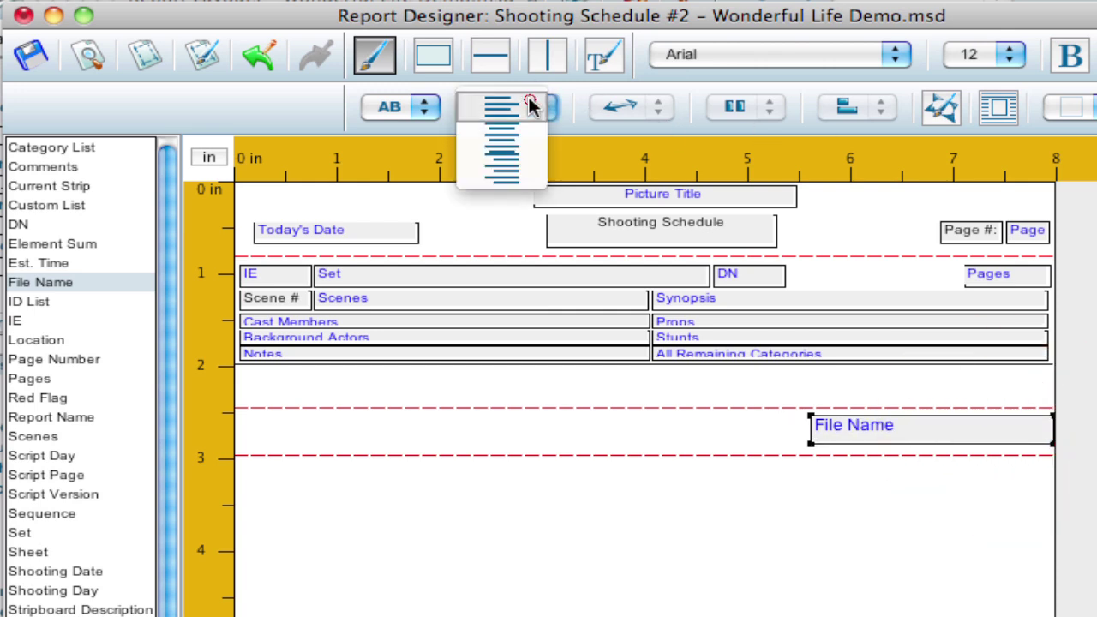
left_click(512, 171)
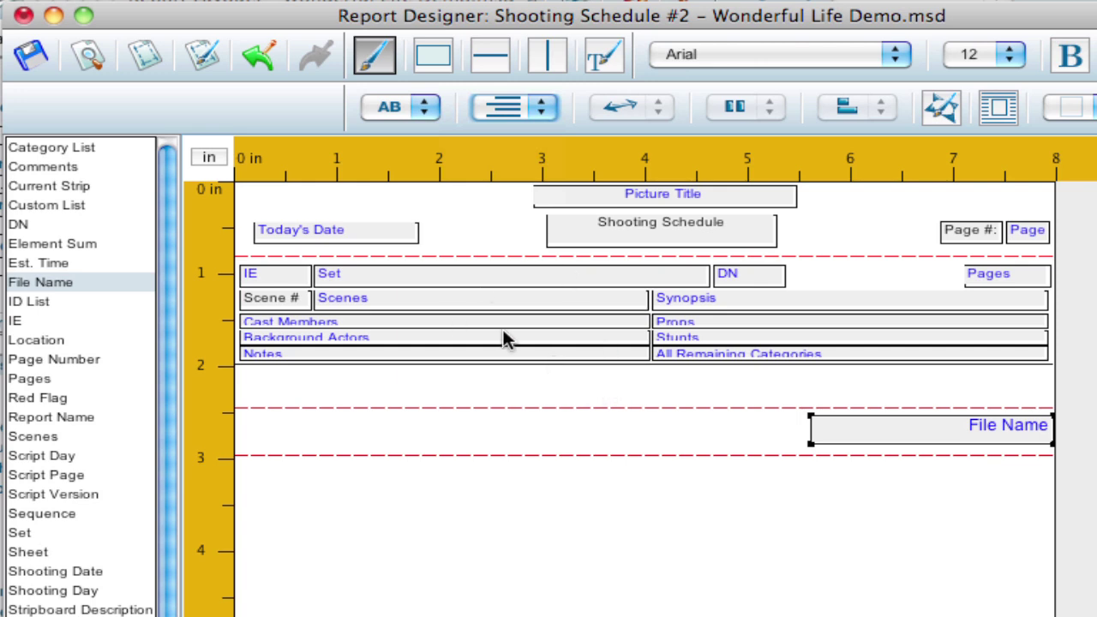
Check the growable setting of the Cast Members and Notes fields
left_click(439, 324)
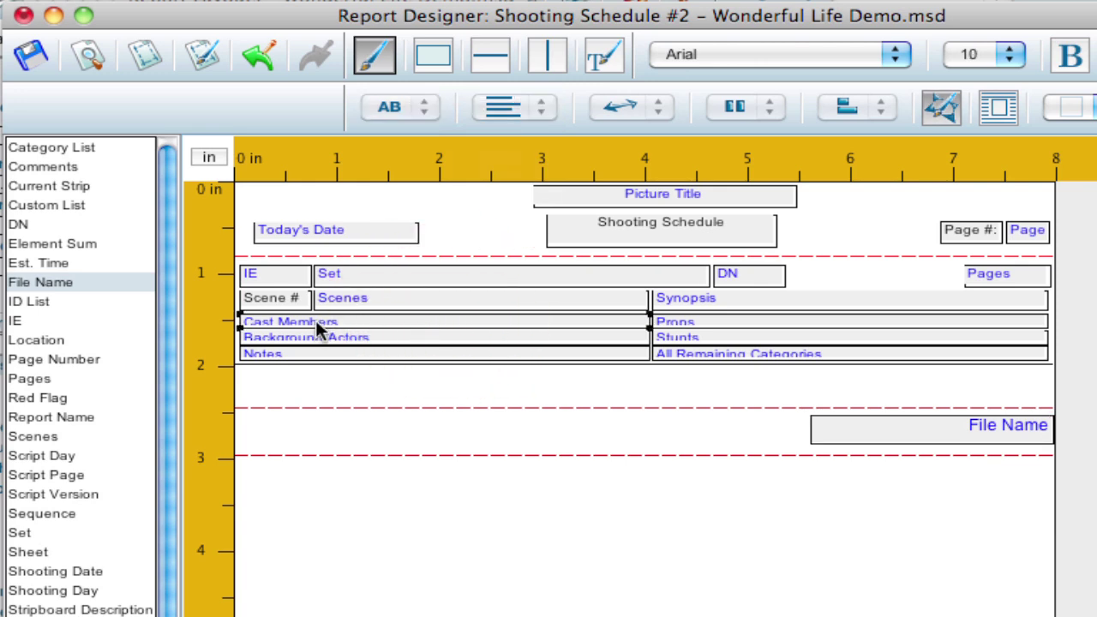
left_click(939, 112)
left_click(315, 350)
left_click(942, 108)
Preview the report to examine how the category lists expand under each scene
left_click(90, 60)
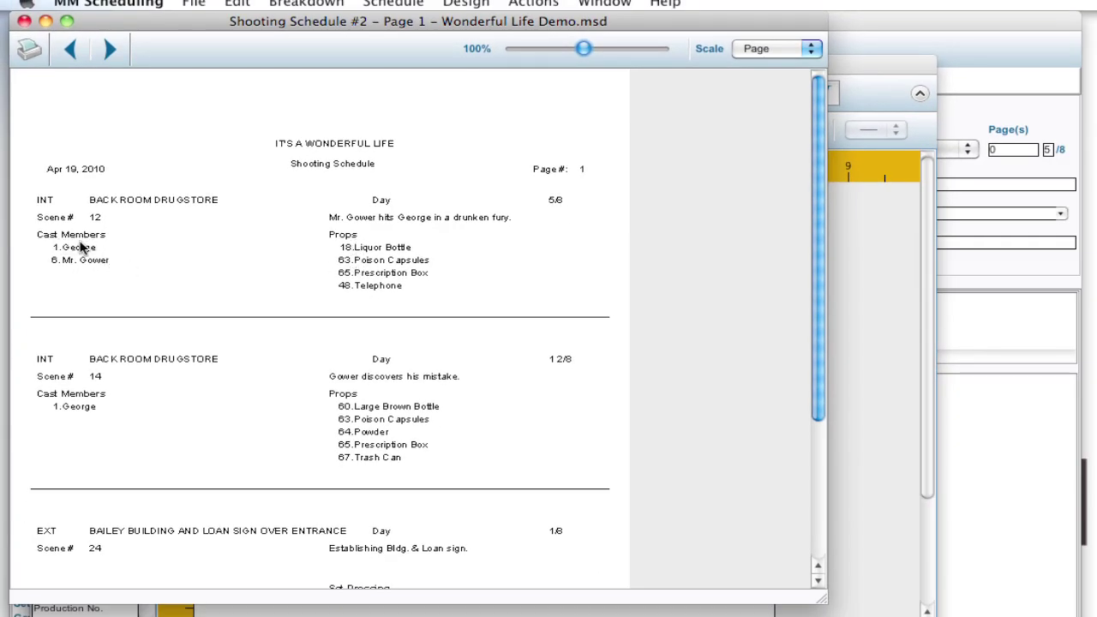
scroll(179, 403, "down", 1)
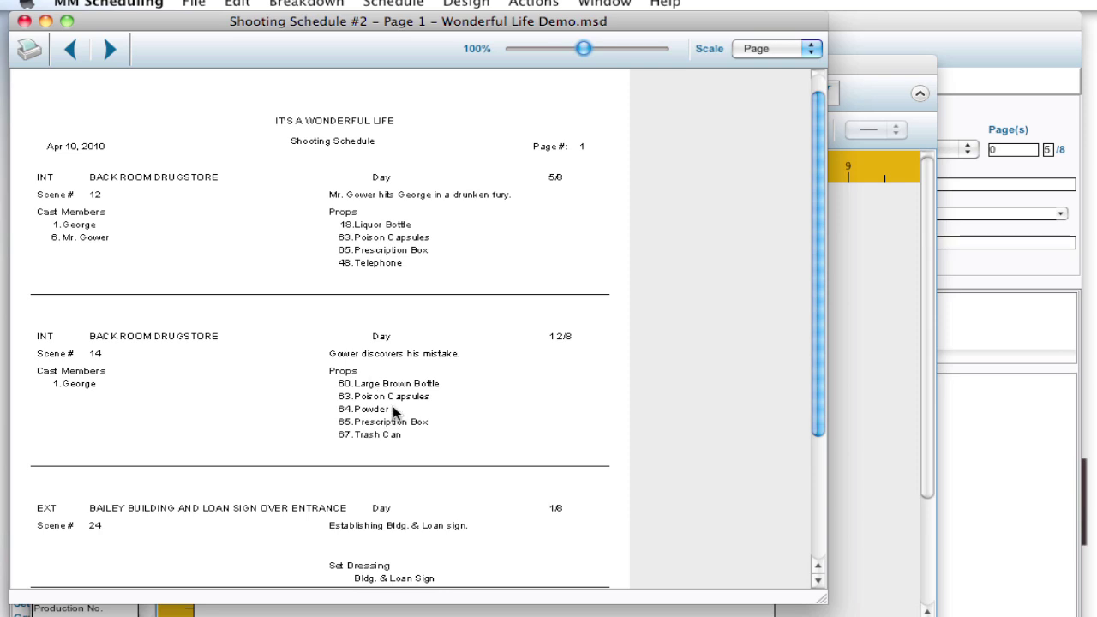
left_click(24, 21)
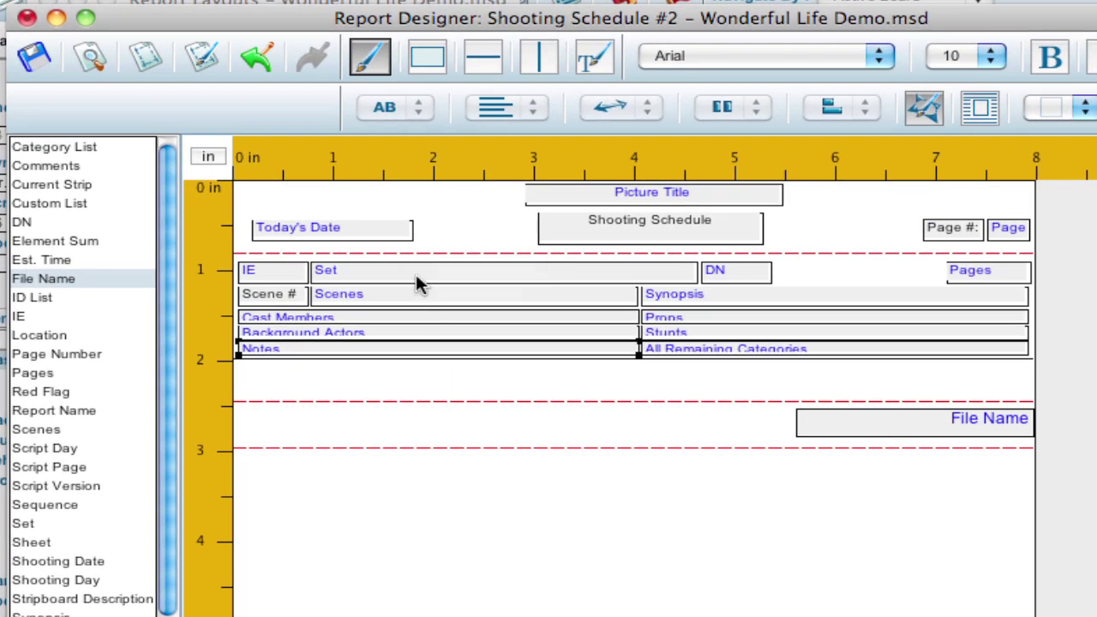
Try the Selected Category option for the All Remaining Categories field, and restore Remaining Categories
double_click(657, 347)
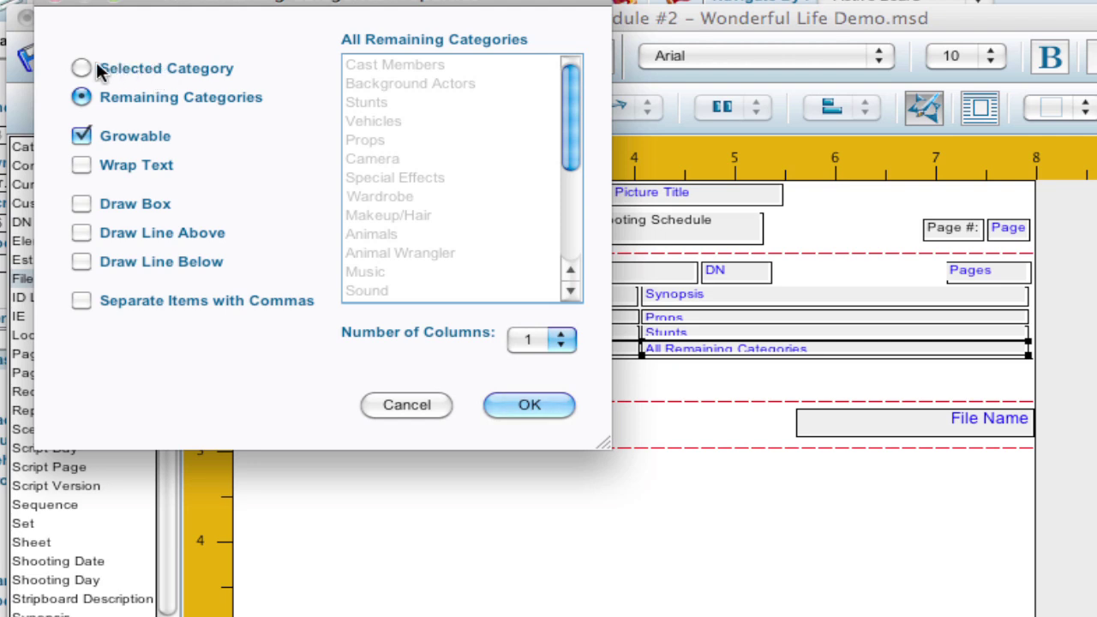
left_click(82, 97)
left_click(170, 65)
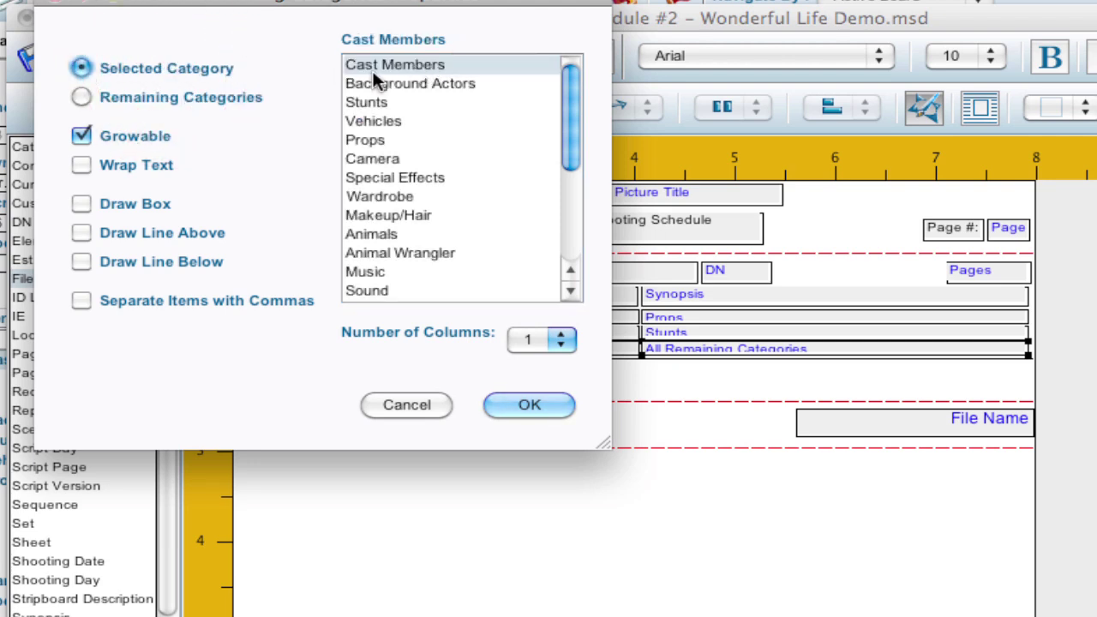
left_click(174, 96)
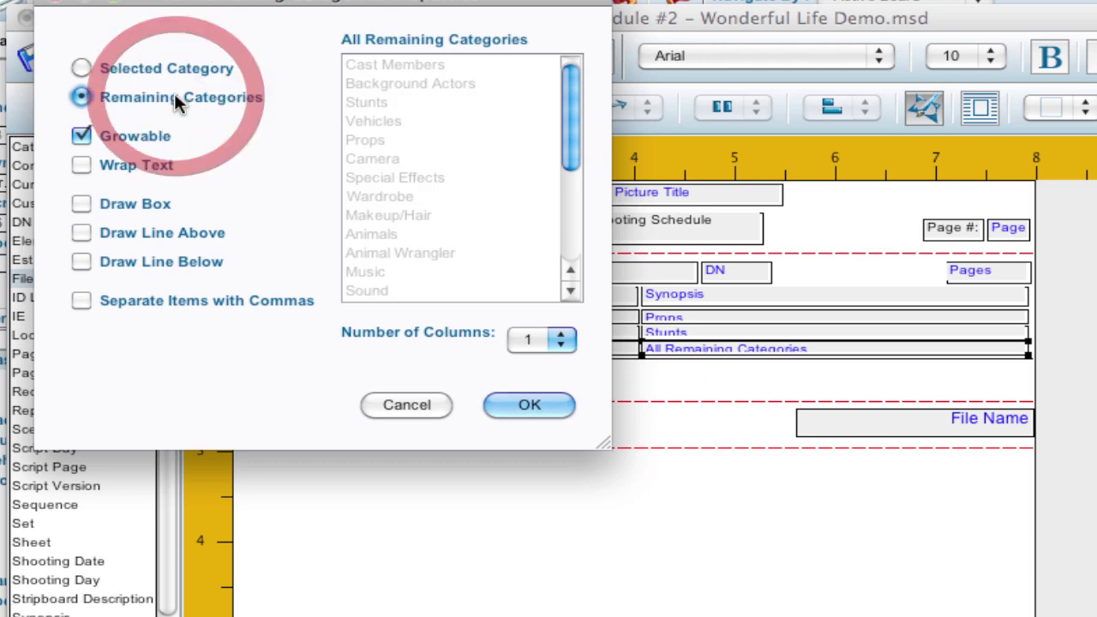
left_click(530, 405)
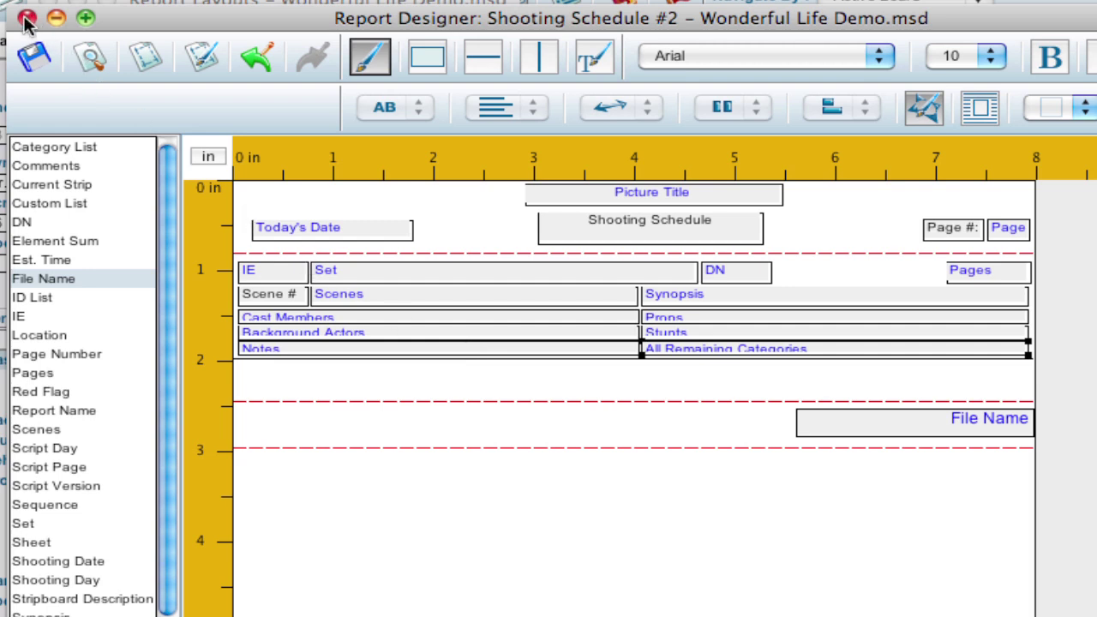
Save and close the report design, and select Shooting Schedule #2 among the report layouts
left_click(32, 58)
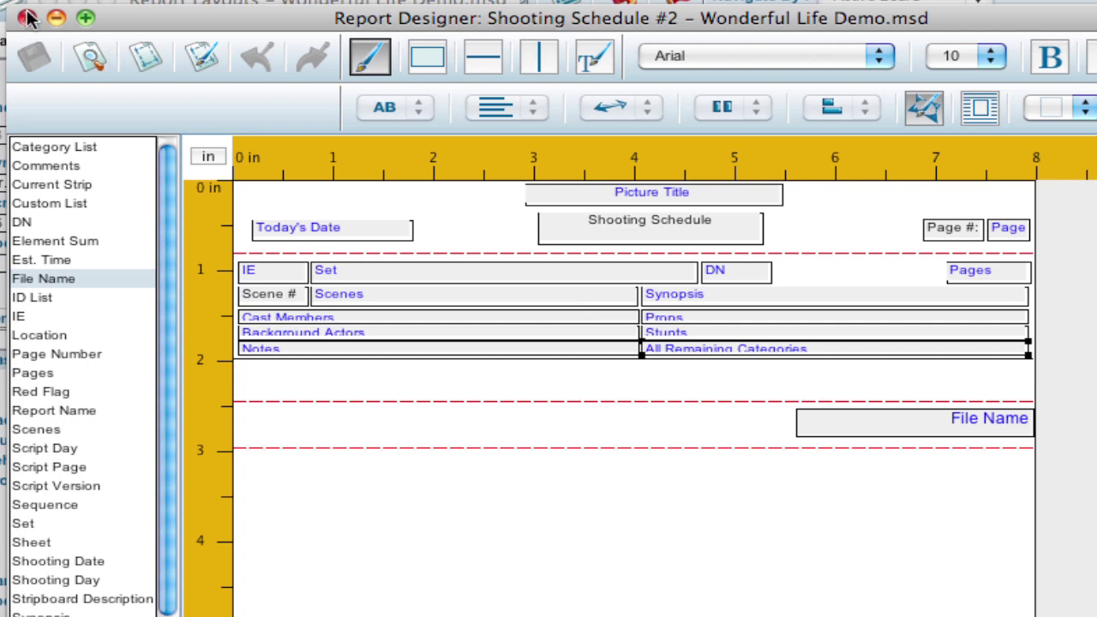
left_click(26, 18)
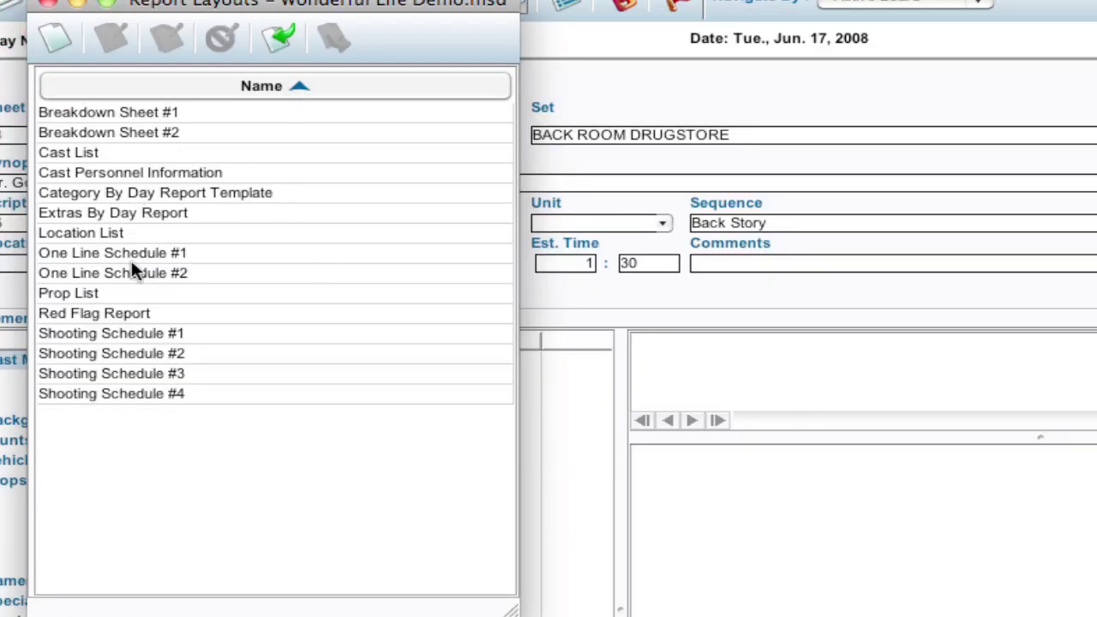
left_click(96, 351)
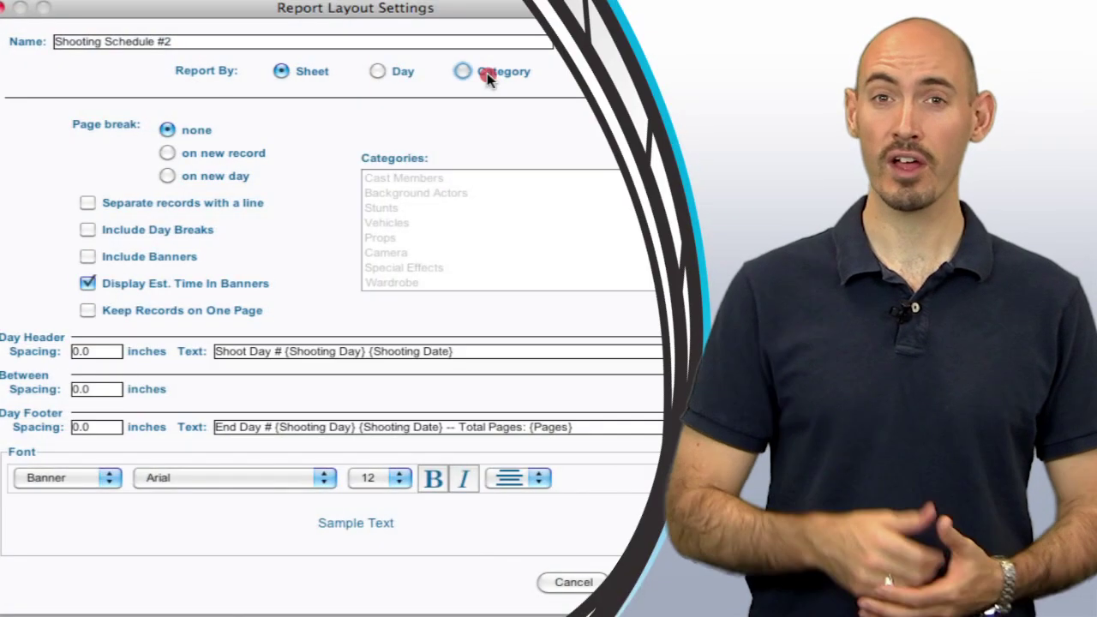
Set the Shooting Schedule #2 layout to report by Category, using Props
left_click(488, 74)
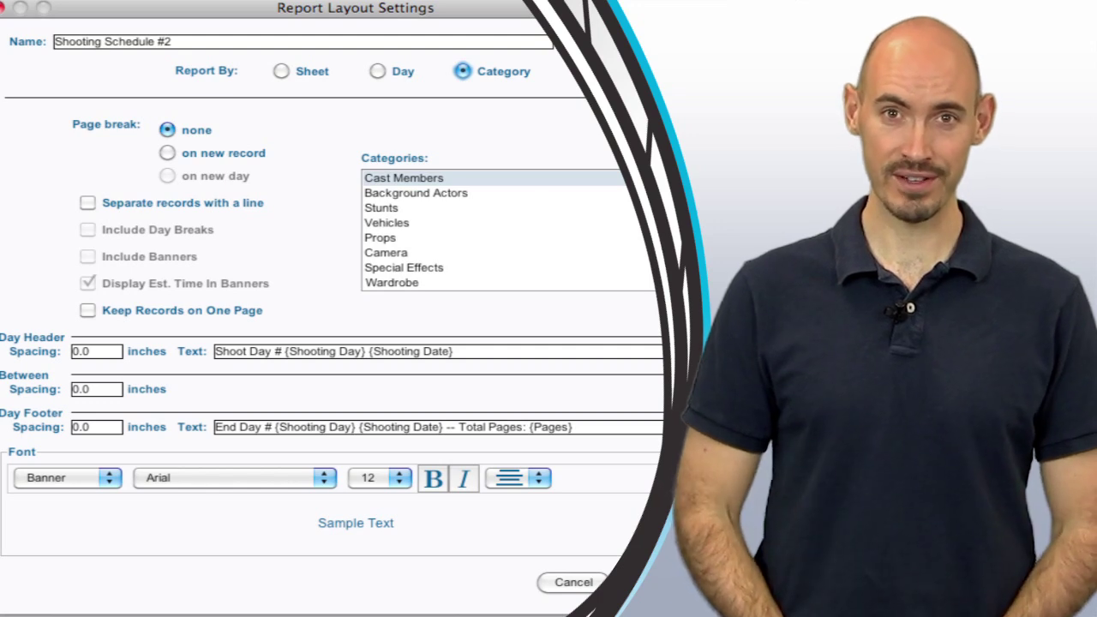
left_click(377, 240)
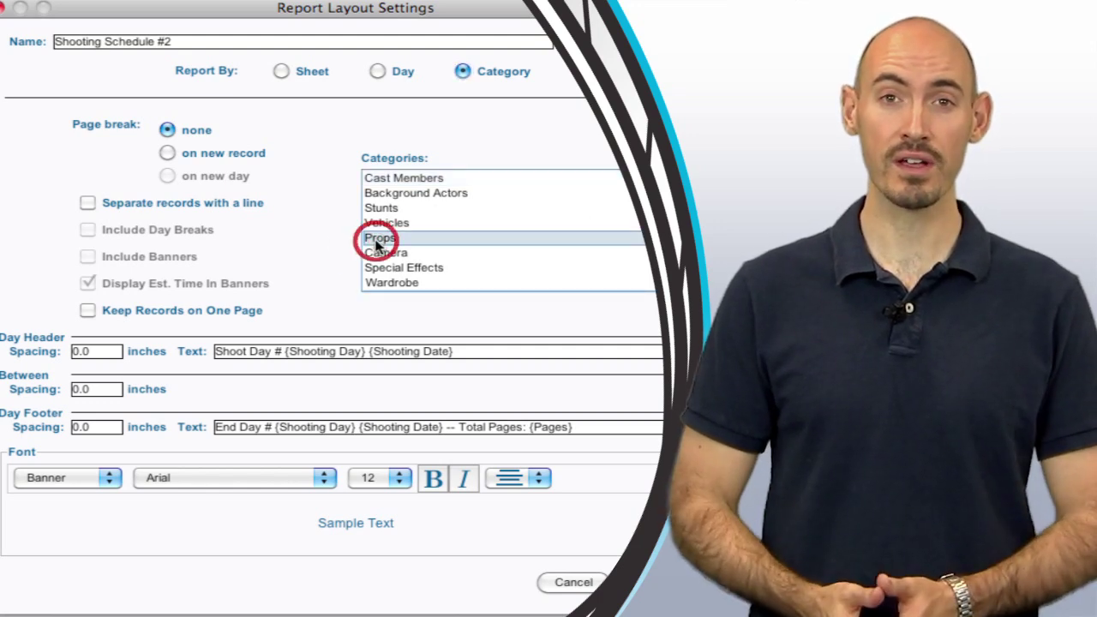